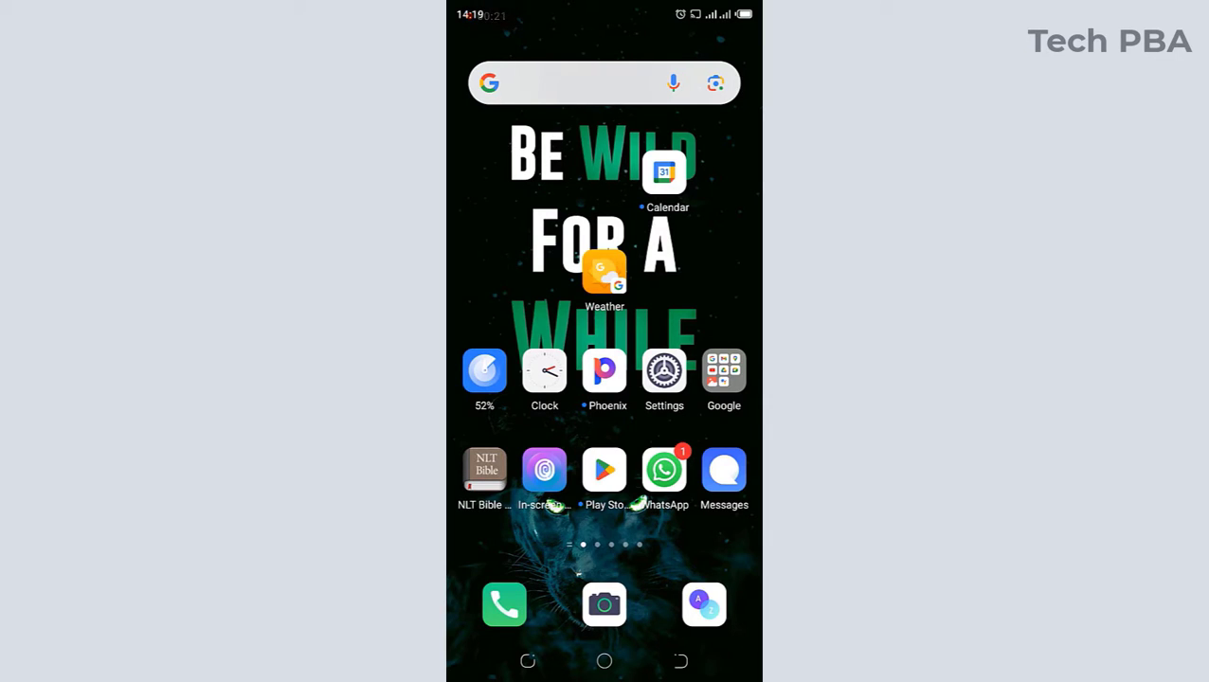
Turn on Wi-Fi under Settings > Network & Internet > Wi-Fi to list nearby networks
{"action": "left_click", "coordinate": [664, 372]}
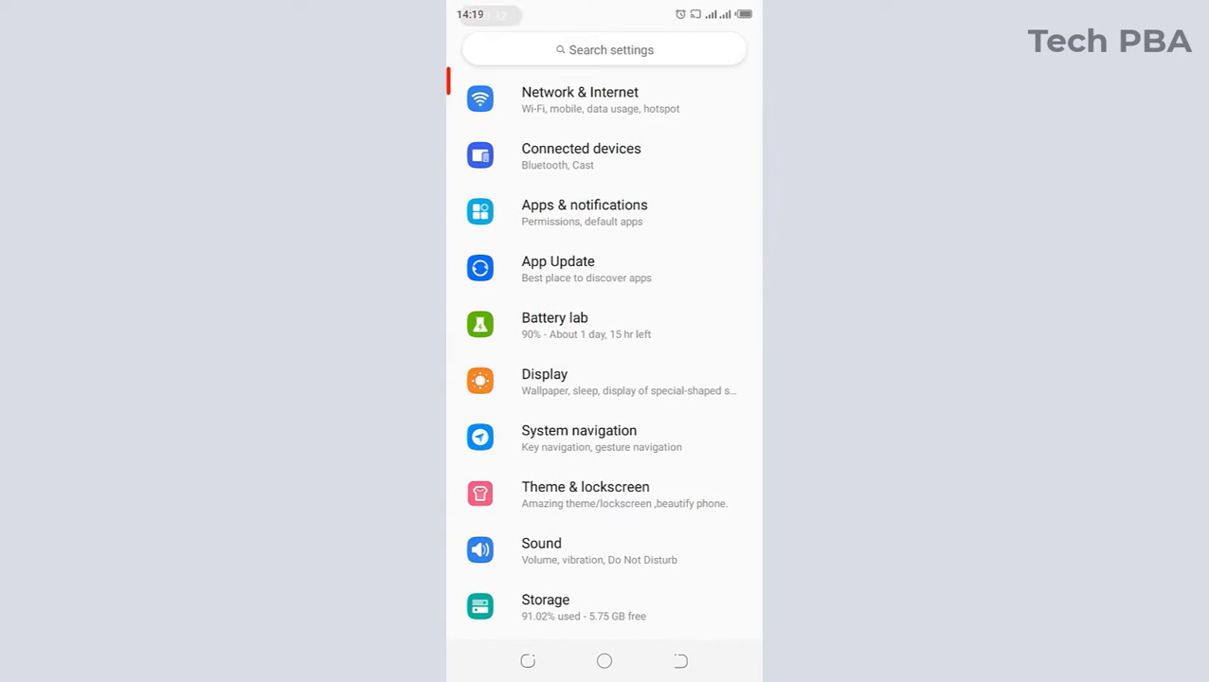
{"action": "left_click", "coordinate": [580, 98]}
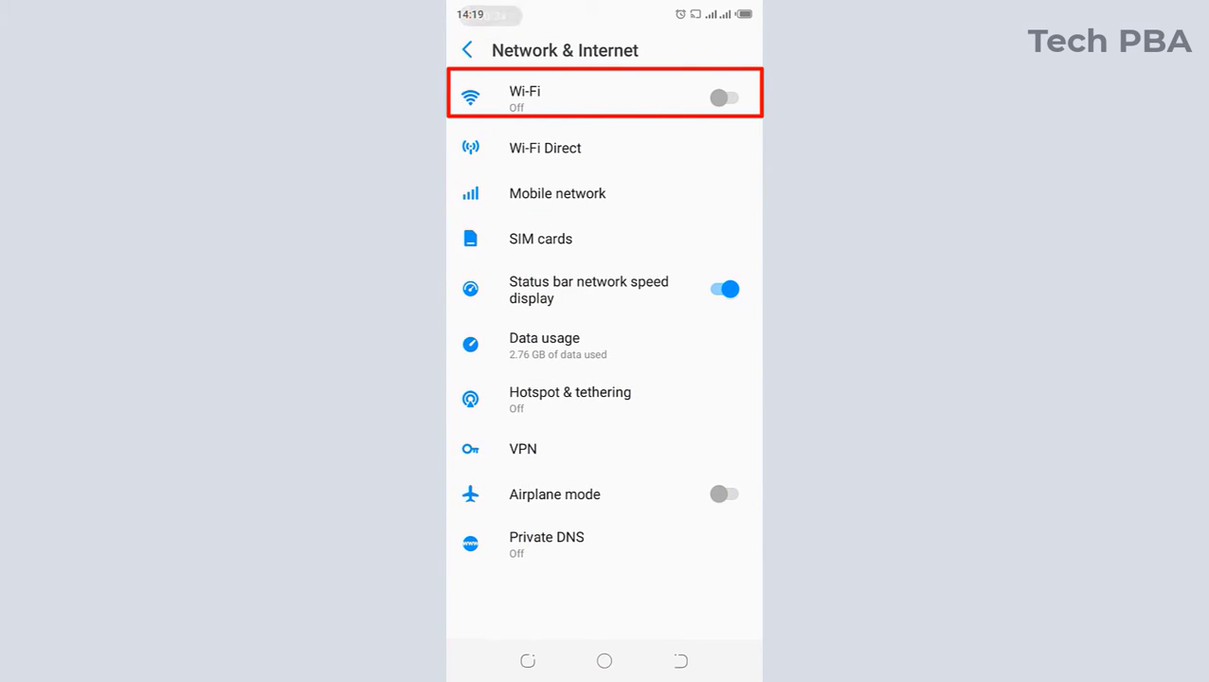
{"action": "left_click", "coordinate": [531, 97]}
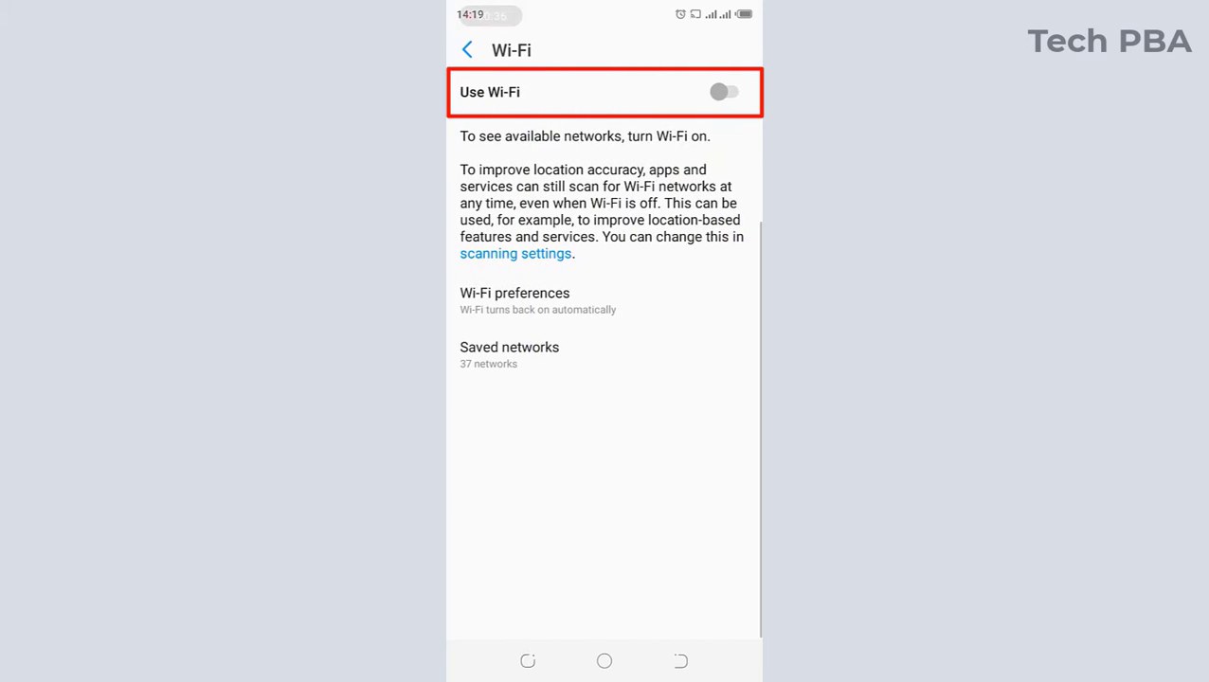
{"action": "left_click", "coordinate": [724, 92]}
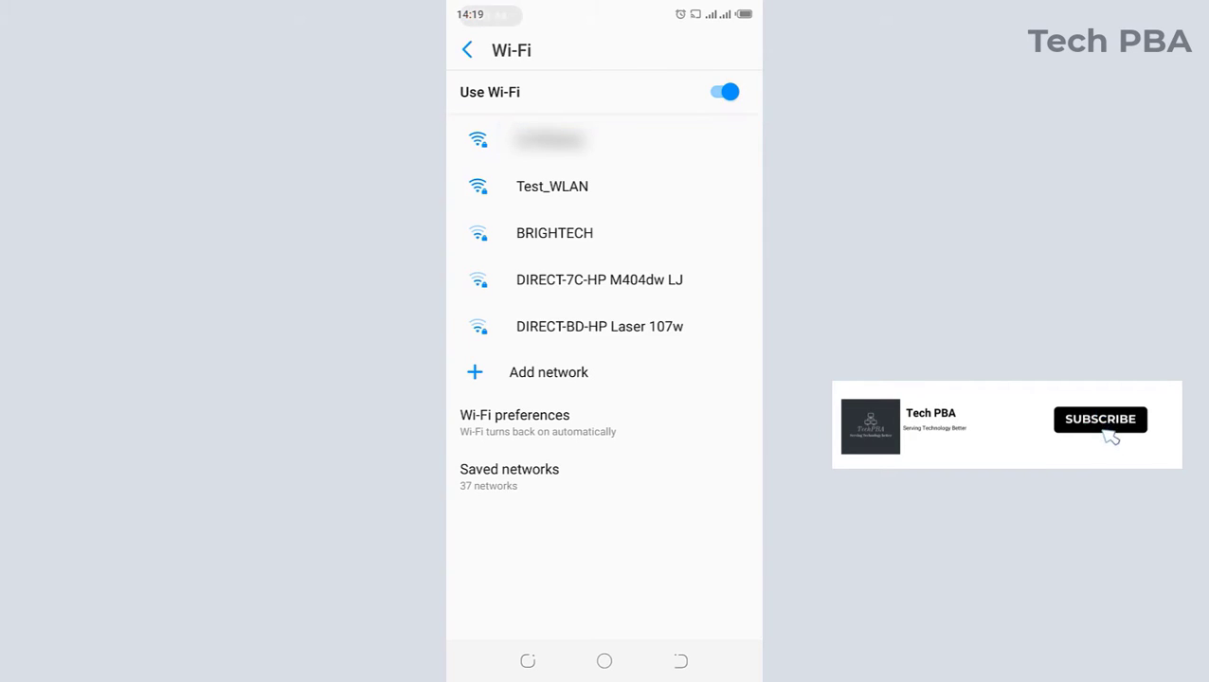
{"action": "left_click", "coordinate": [553, 186]}
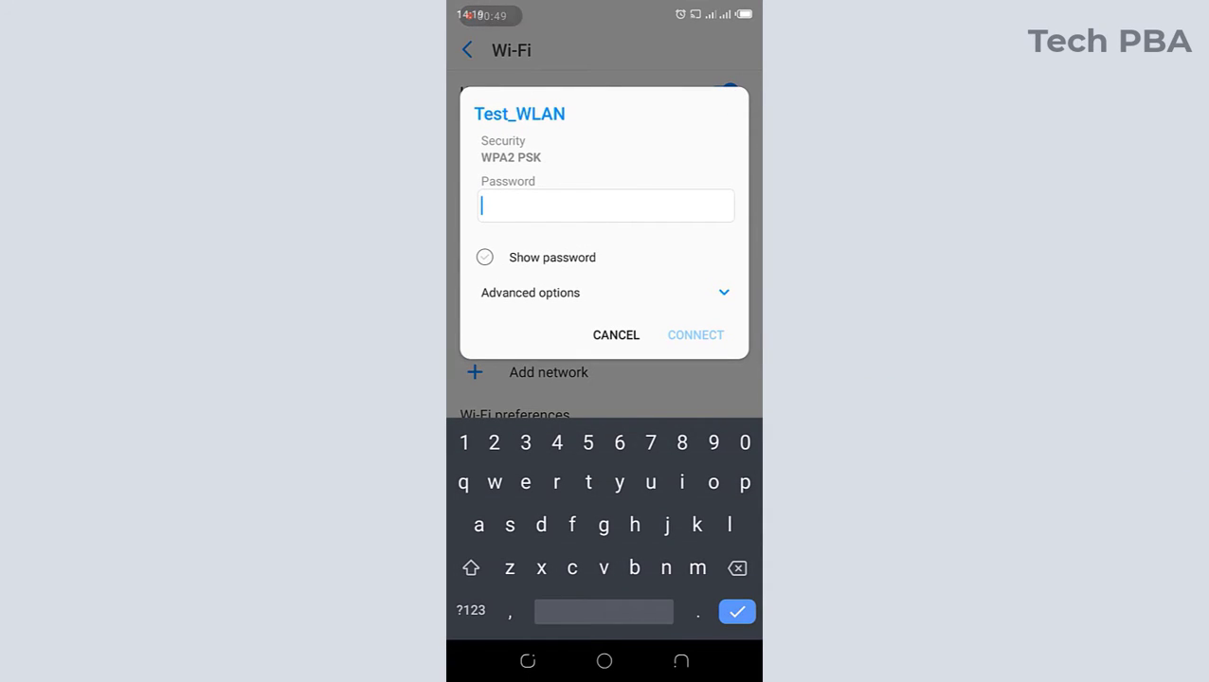
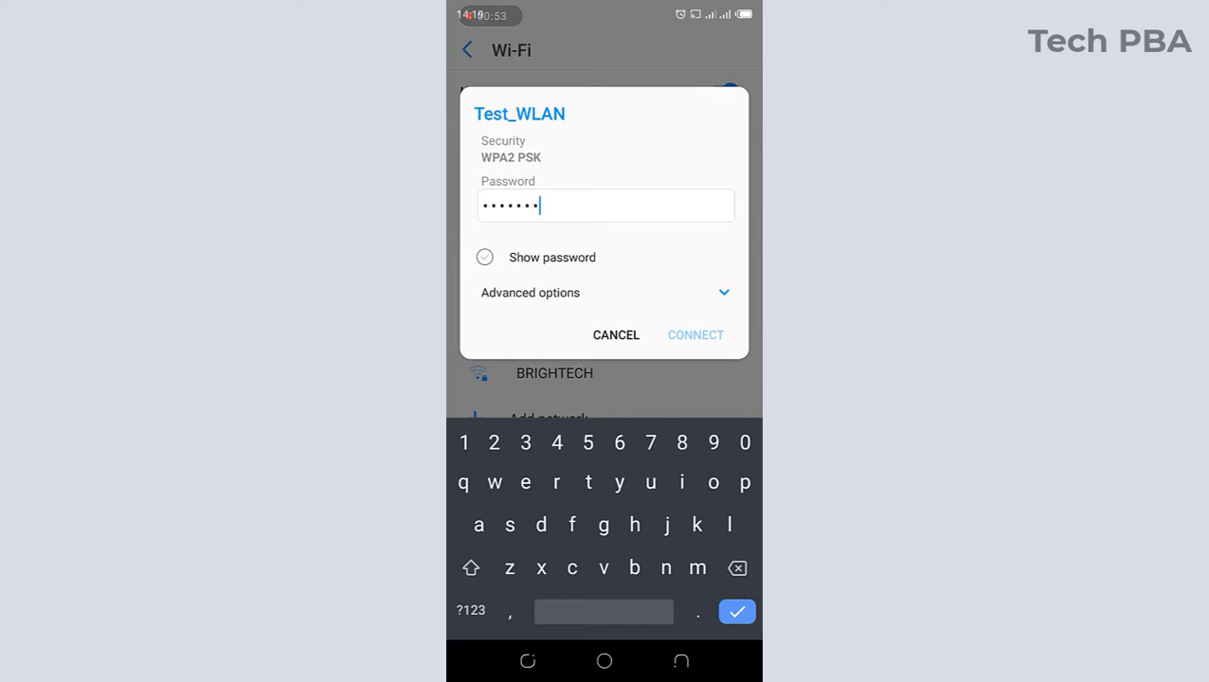
{"action": "left_click", "coordinate": [484, 257]}
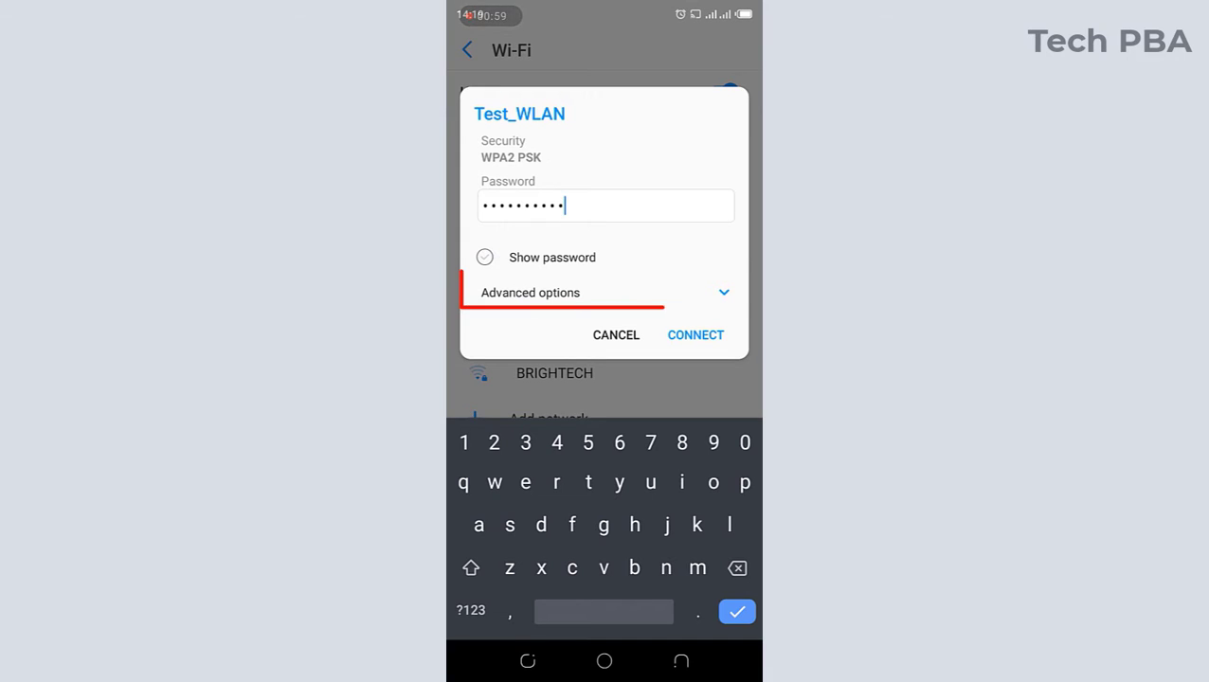
{"action": "left_click", "coordinate": [602, 292]}
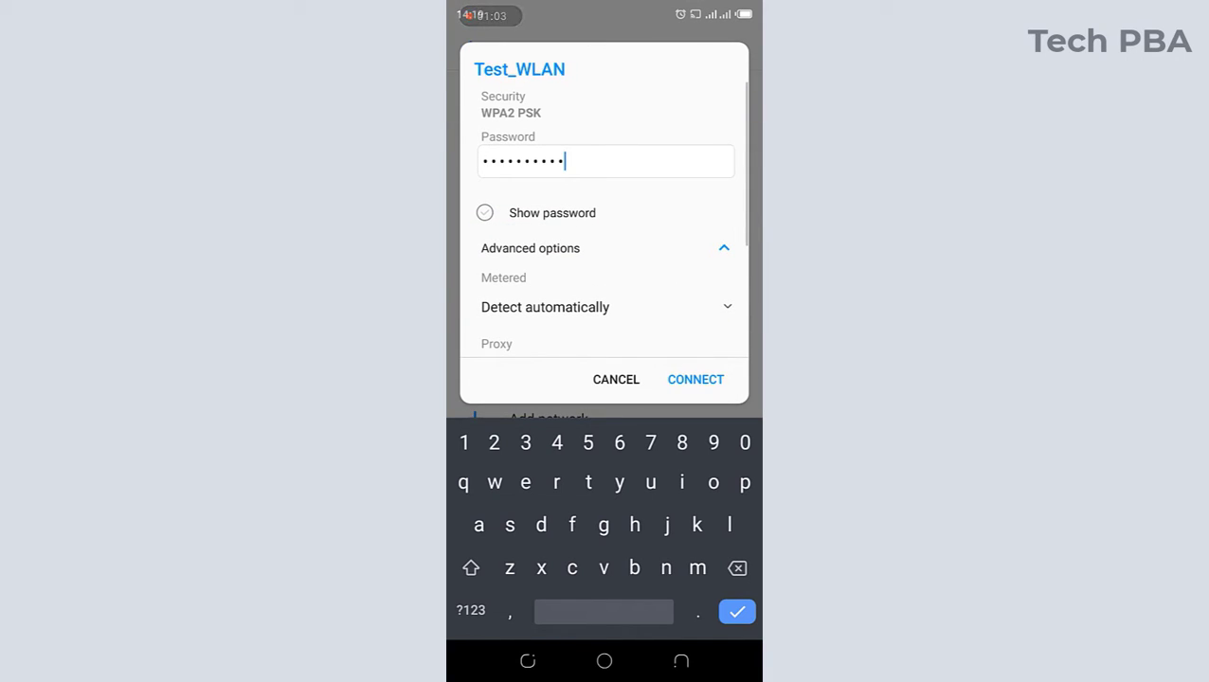
{"action": "scroll", "coordinate": [602, 218], "scroll_direction": "down", "scroll_amount": 4}
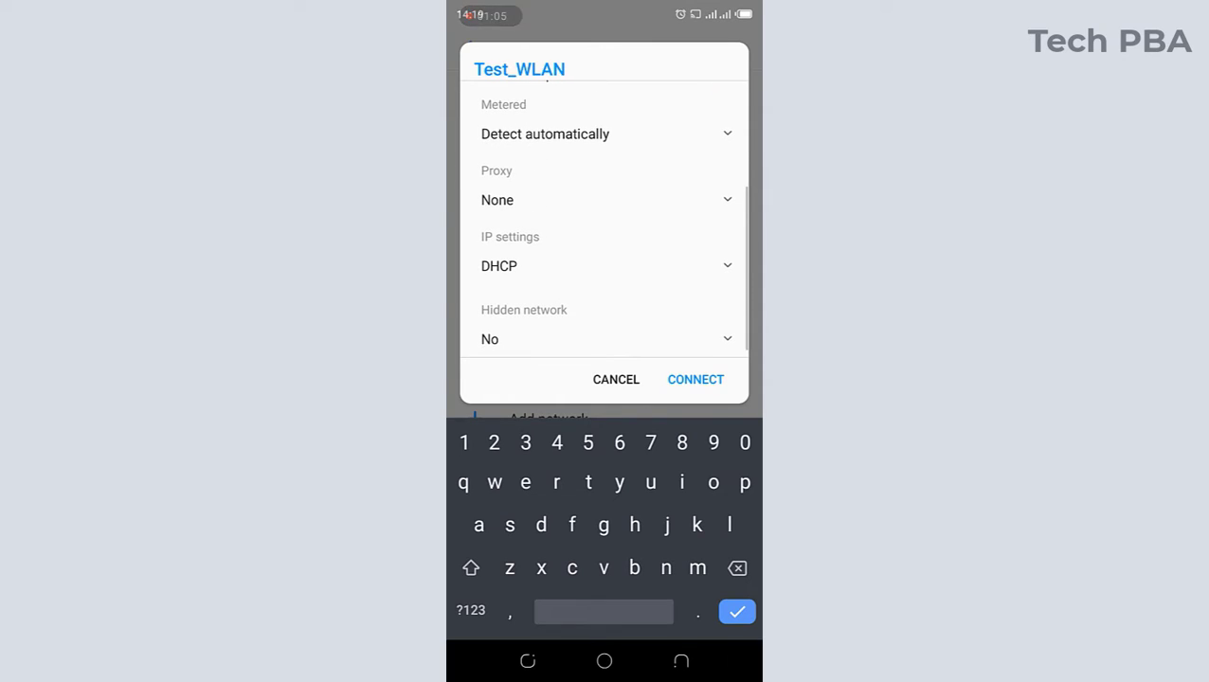
{"action": "scroll", "coordinate": [603, 225], "scroll_direction": "down", "scroll_amount": 1}
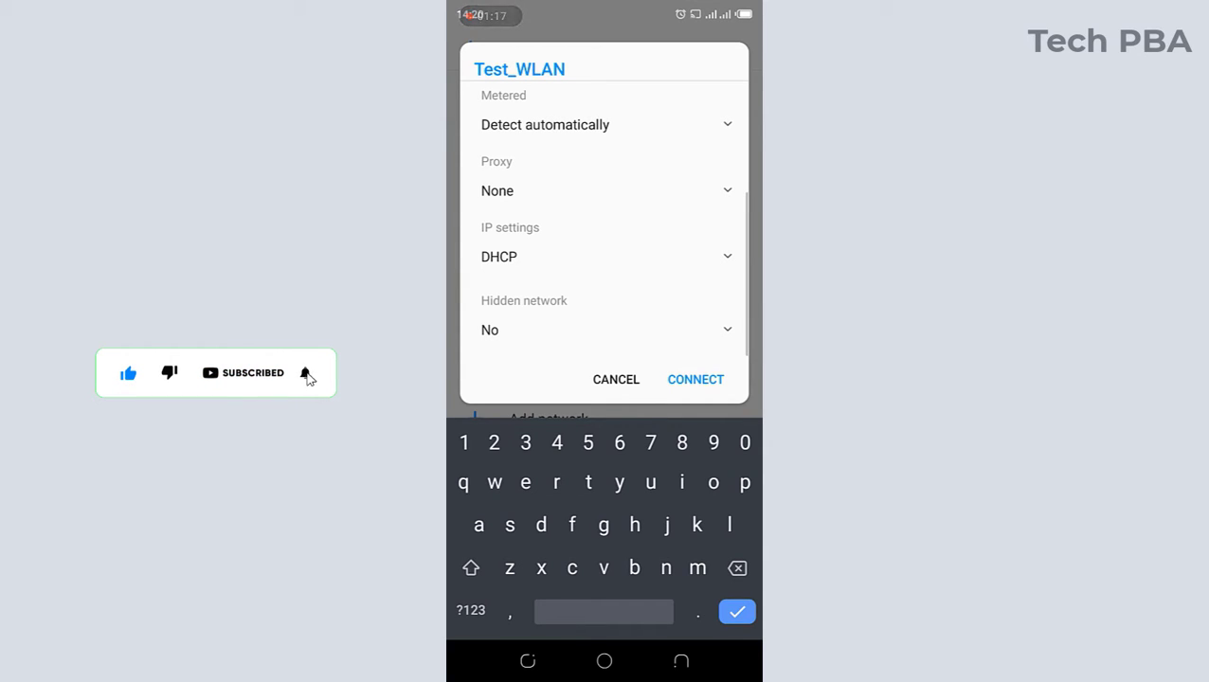
Switch Test_WLAN's IP settings to Static and enter IP address 192.168.137.203
{"action": "left_click", "coordinate": [607, 256]}
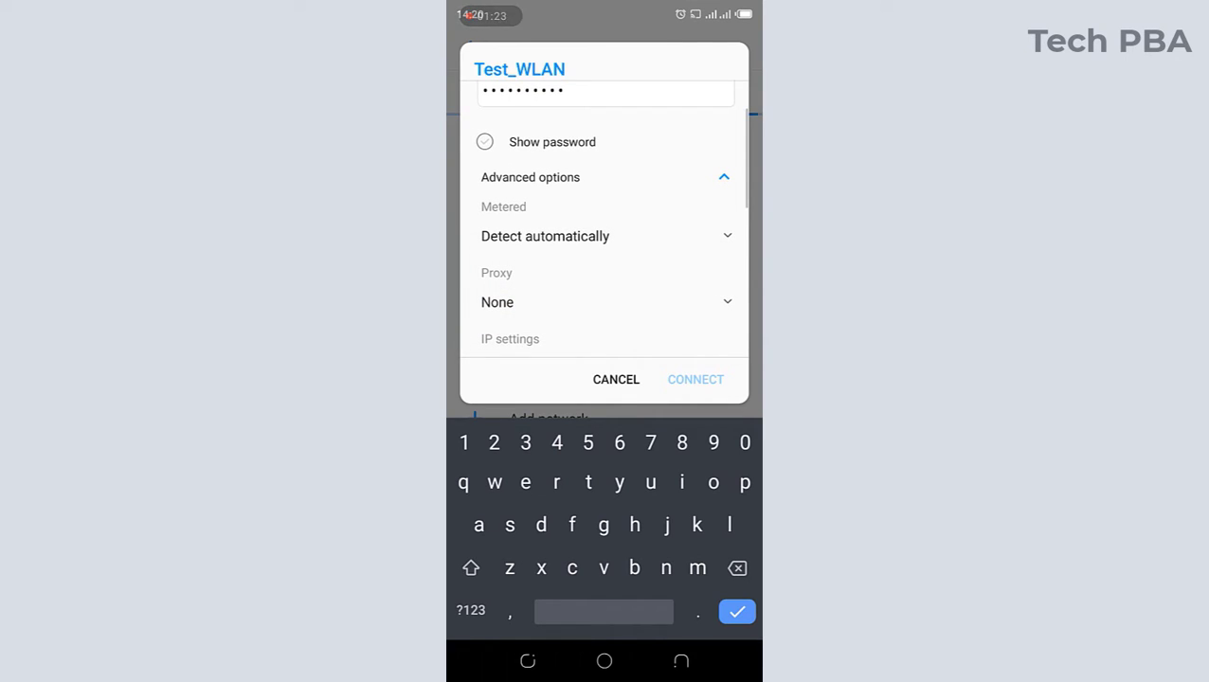
{"action": "scroll", "coordinate": [605, 237], "scroll_direction": "down", "scroll_amount": 3}
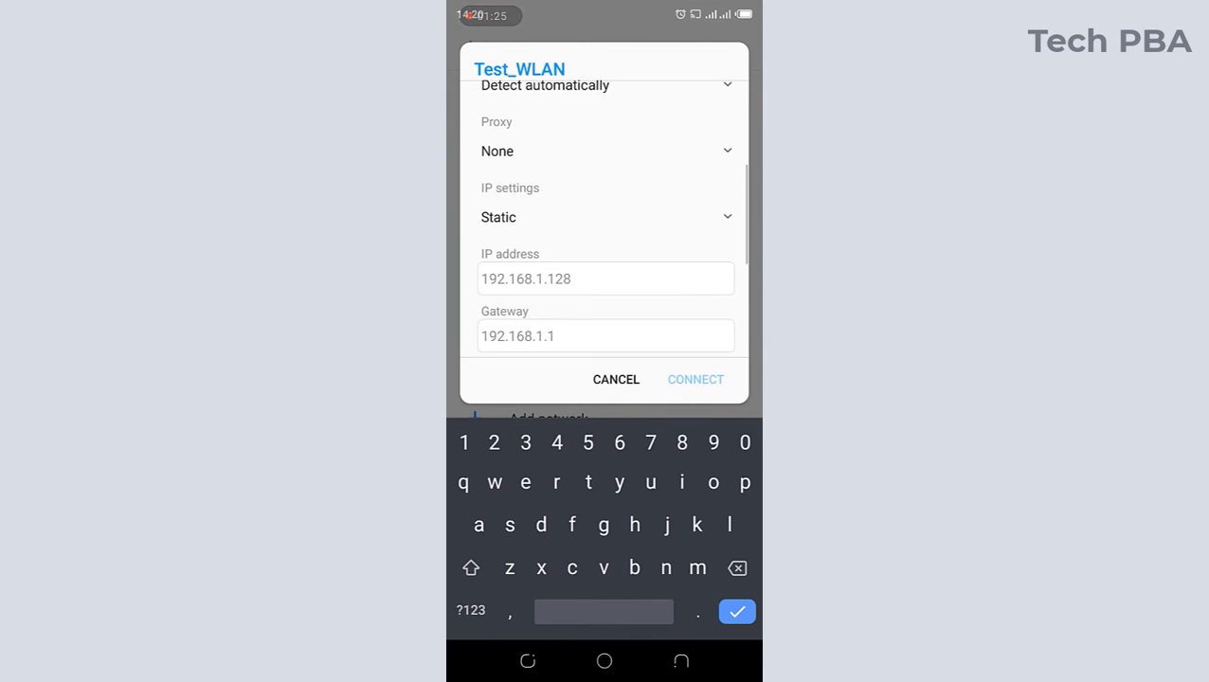
{"action": "scroll", "coordinate": [605, 237], "scroll_direction": "down", "scroll_amount": 2}
{"action": "scroll", "coordinate": [605, 237], "scroll_direction": "up", "scroll_amount": 1}
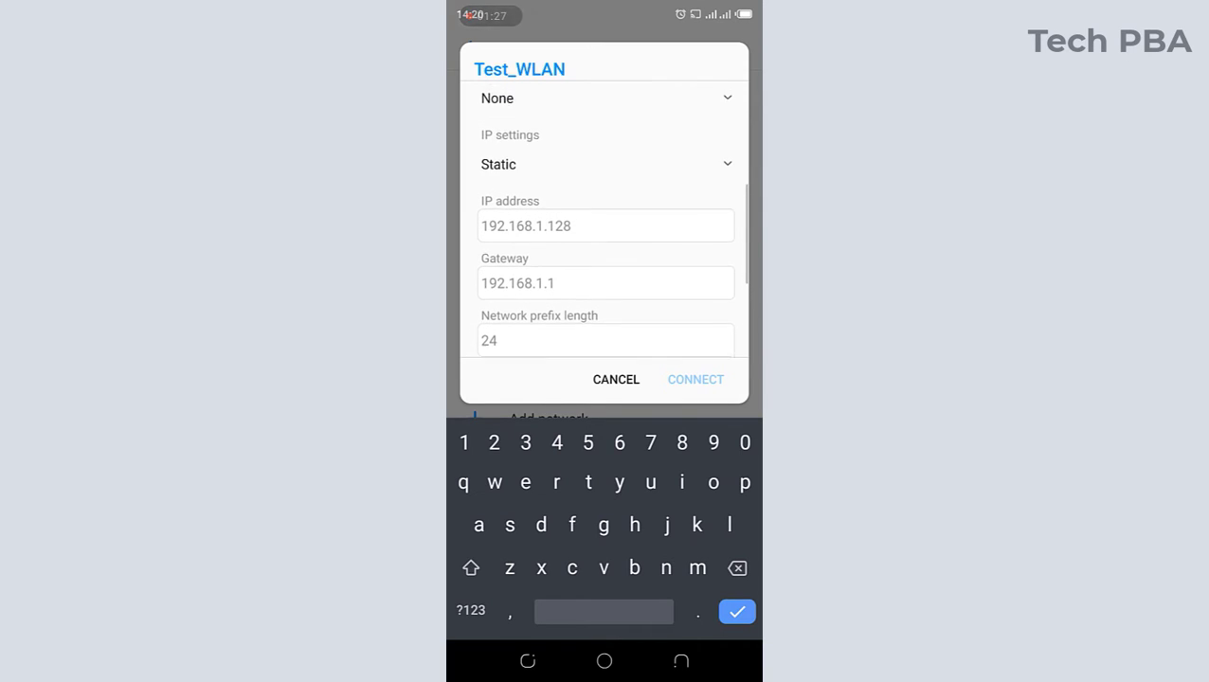
{"action": "scroll", "coordinate": [604, 237], "scroll_direction": "up", "scroll_amount": 1}
{"action": "scroll", "coordinate": [604, 237], "scroll_direction": "down", "scroll_amount": 2}
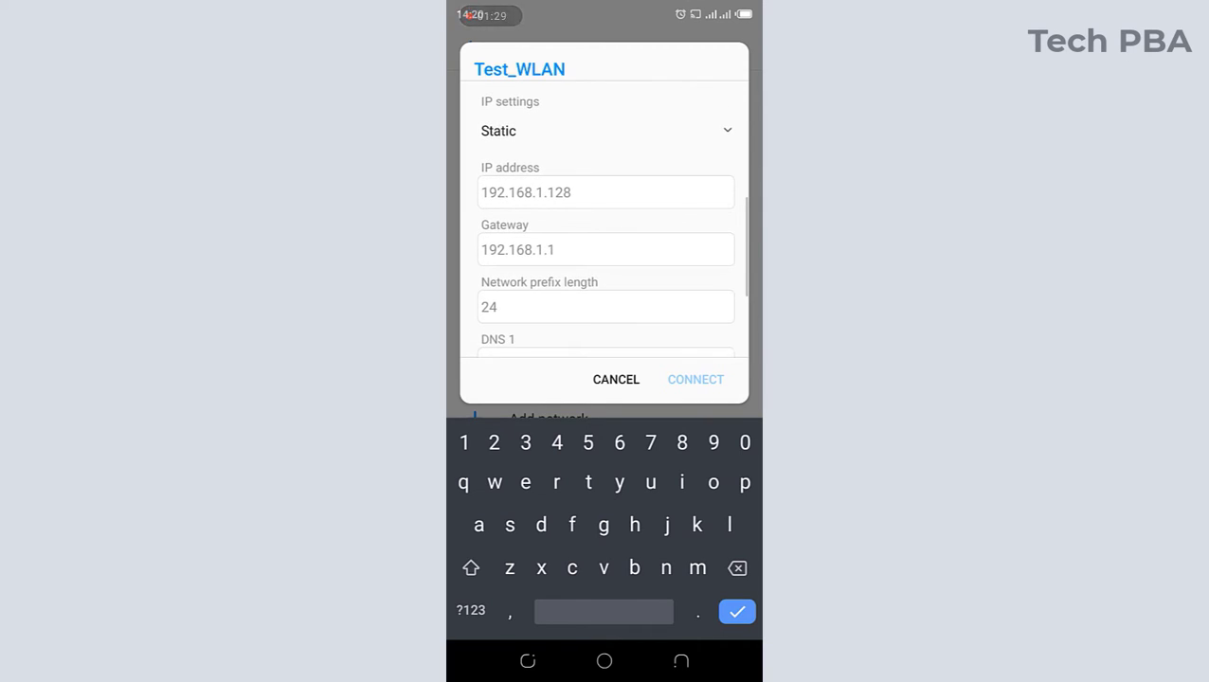
{"action": "left_click", "coordinate": [493, 192]}
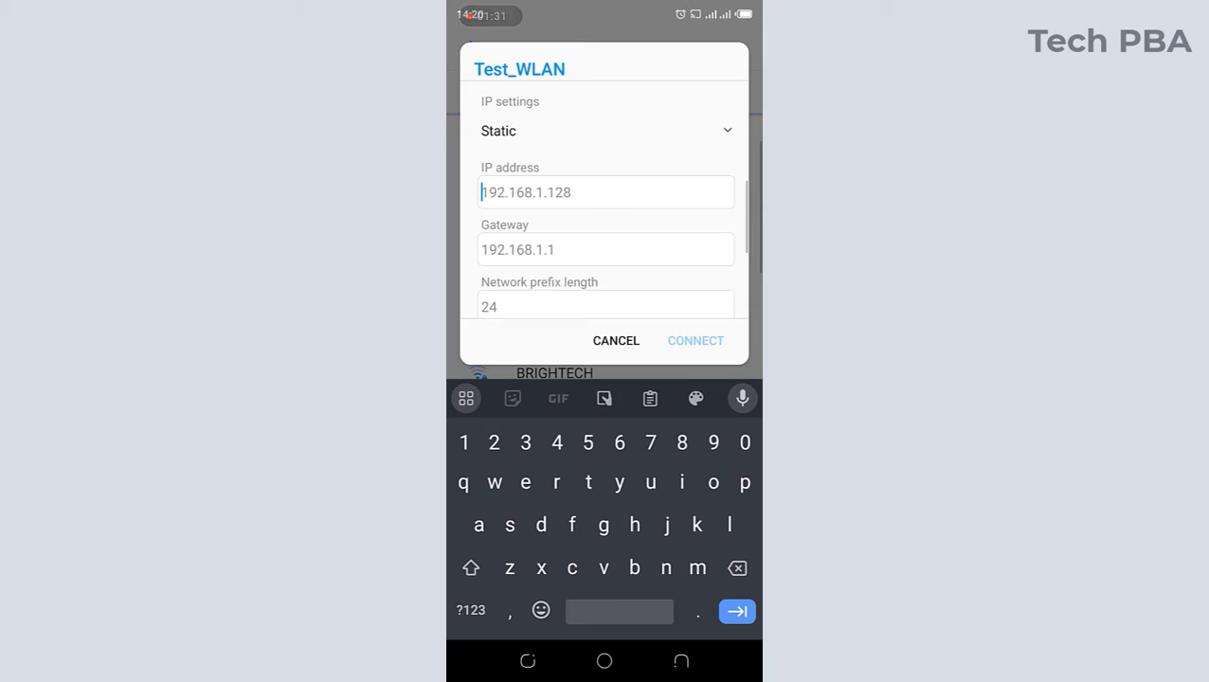
{"action": "type", "text": "192"}
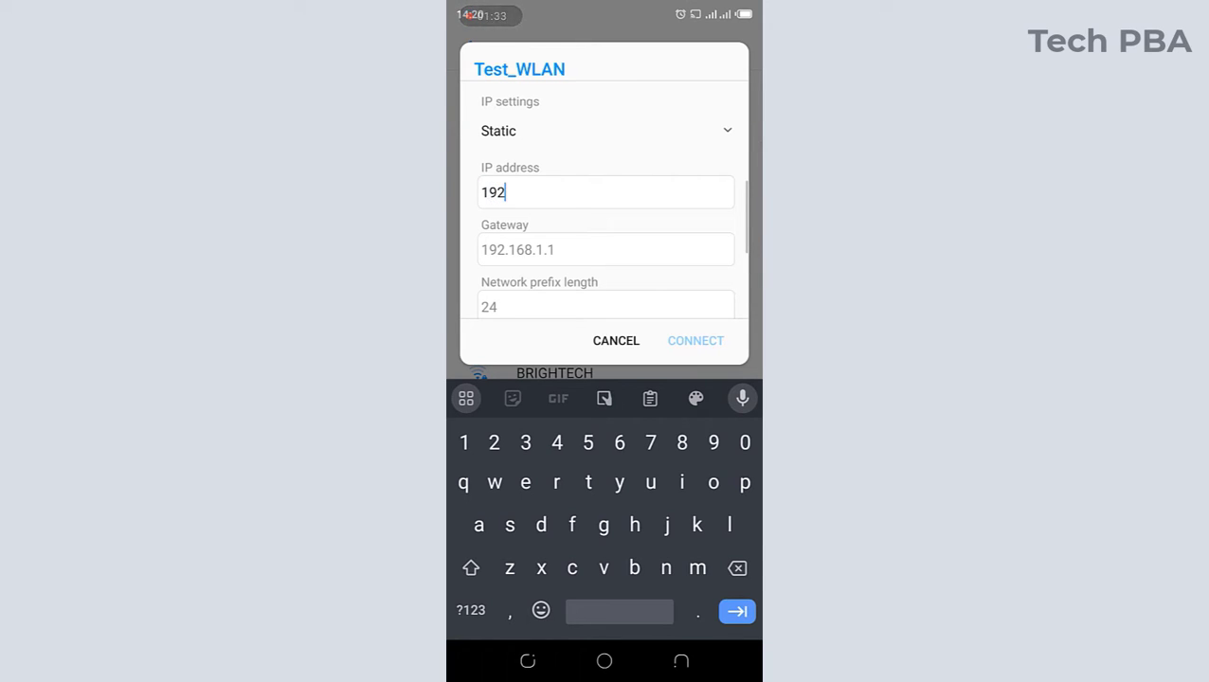
{"action": "type", "text": ".168."}
{"action": "type", "text": "1"}
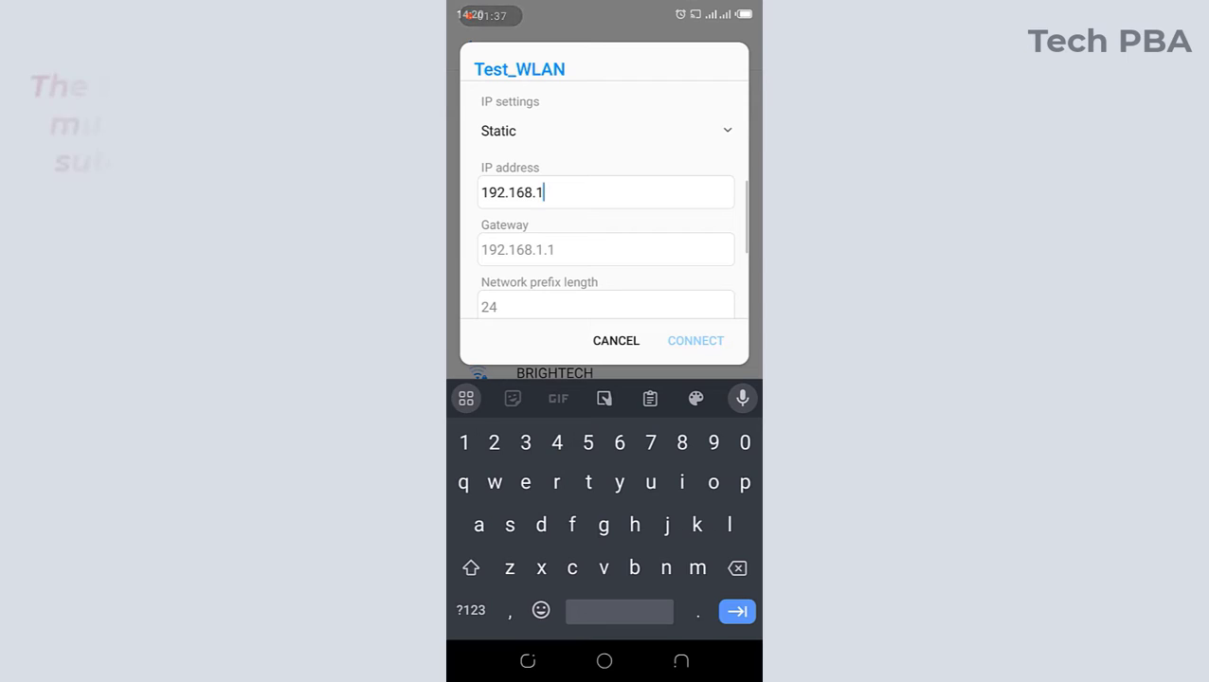
{"action": "type", "text": "37"}
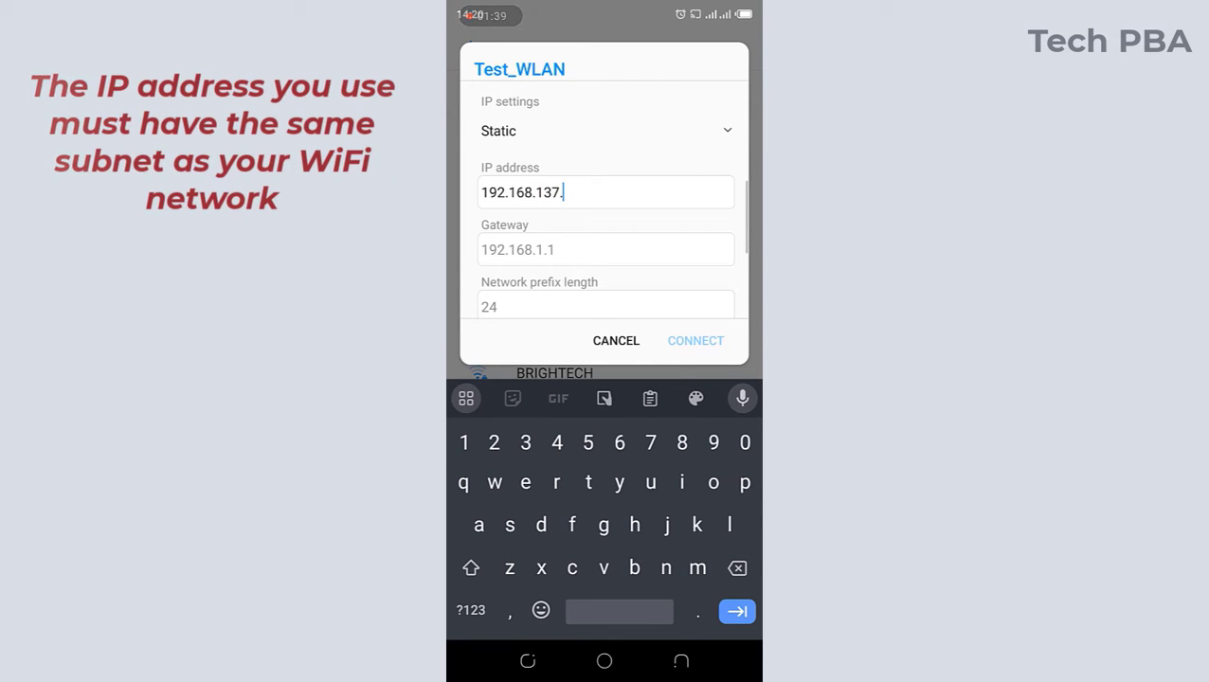
{"action": "type", "text": ".203"}
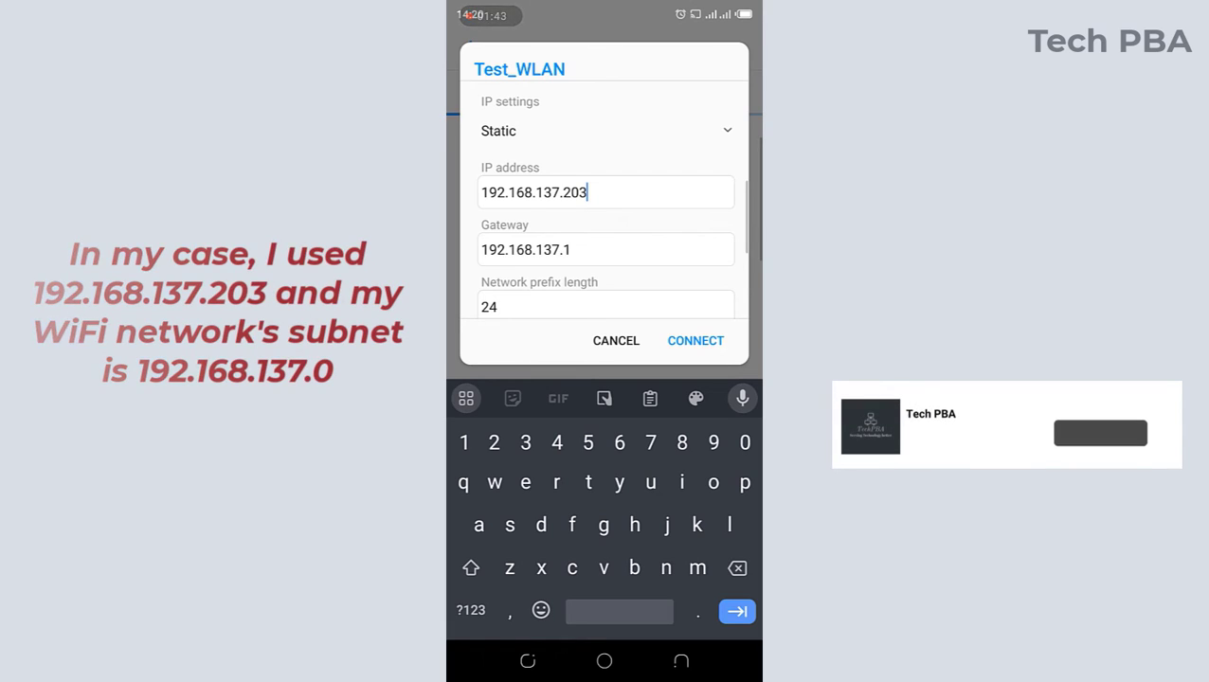
Move on to the gateway 192.168.137.1 and scroll down toward the DNS 1 field
{"action": "key", "text": "Tab"}
{"action": "left_click", "coordinate": [570, 249]}
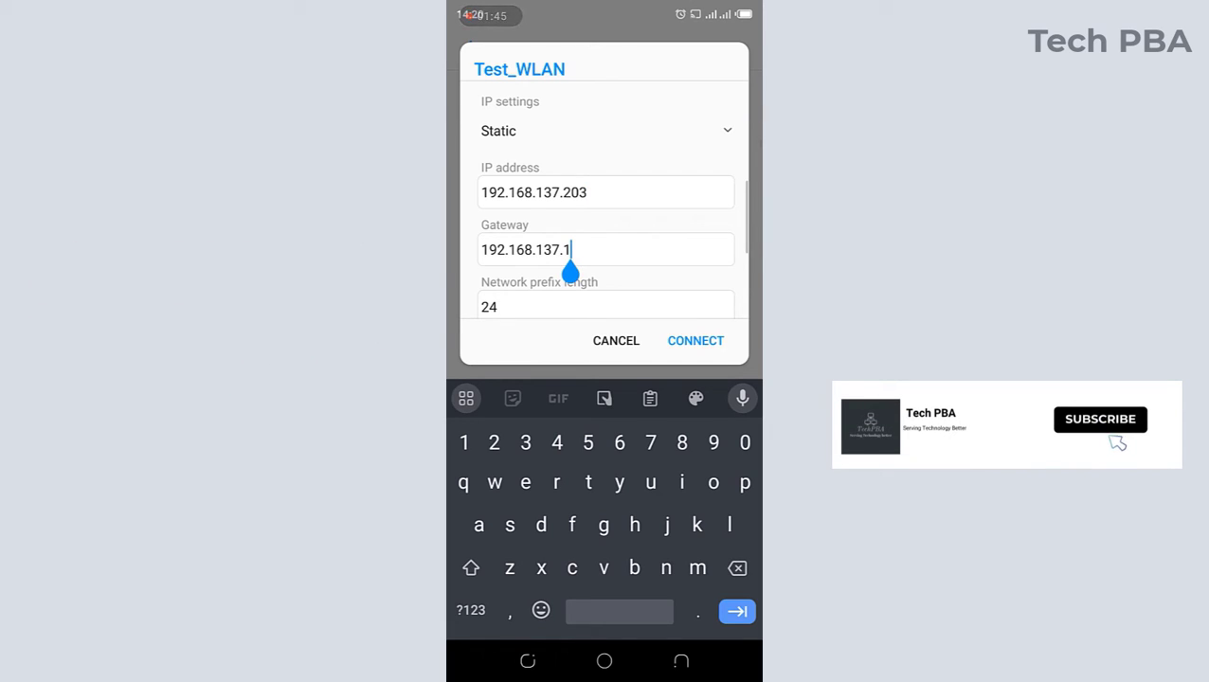
{"action": "scroll", "coordinate": [604, 218], "scroll_direction": "down", "scroll_amount": 3}
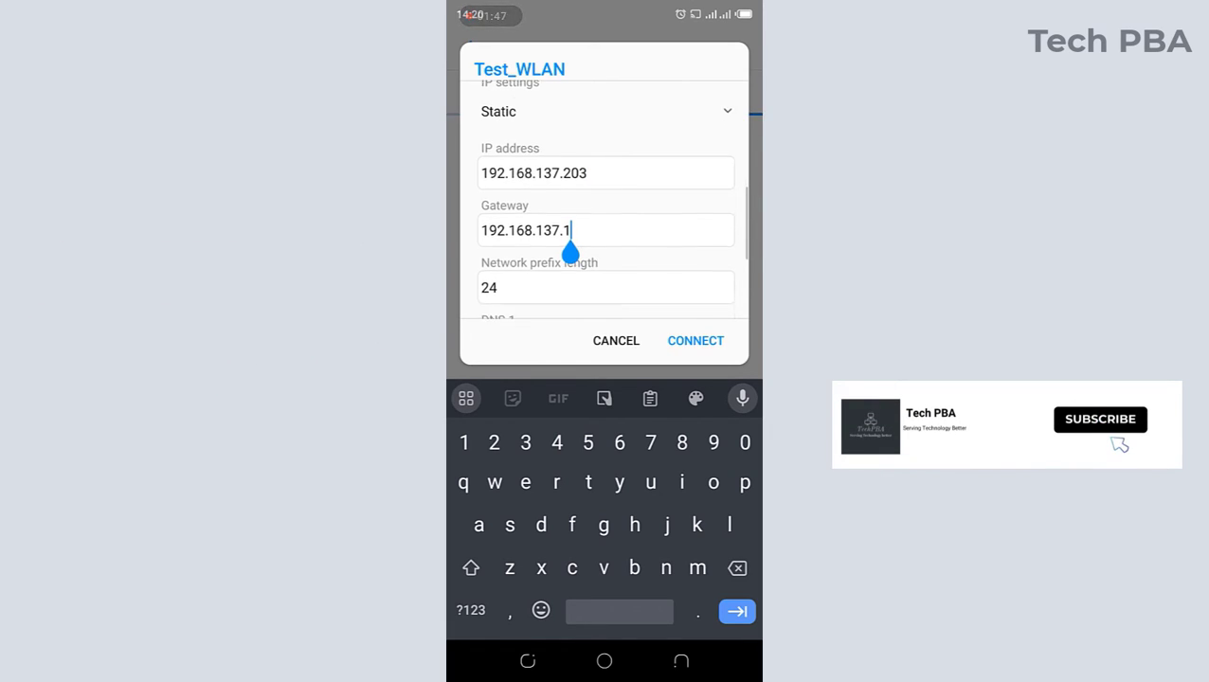
{"action": "scroll", "coordinate": [604, 218], "scroll_direction": "down", "scroll_amount": 2}
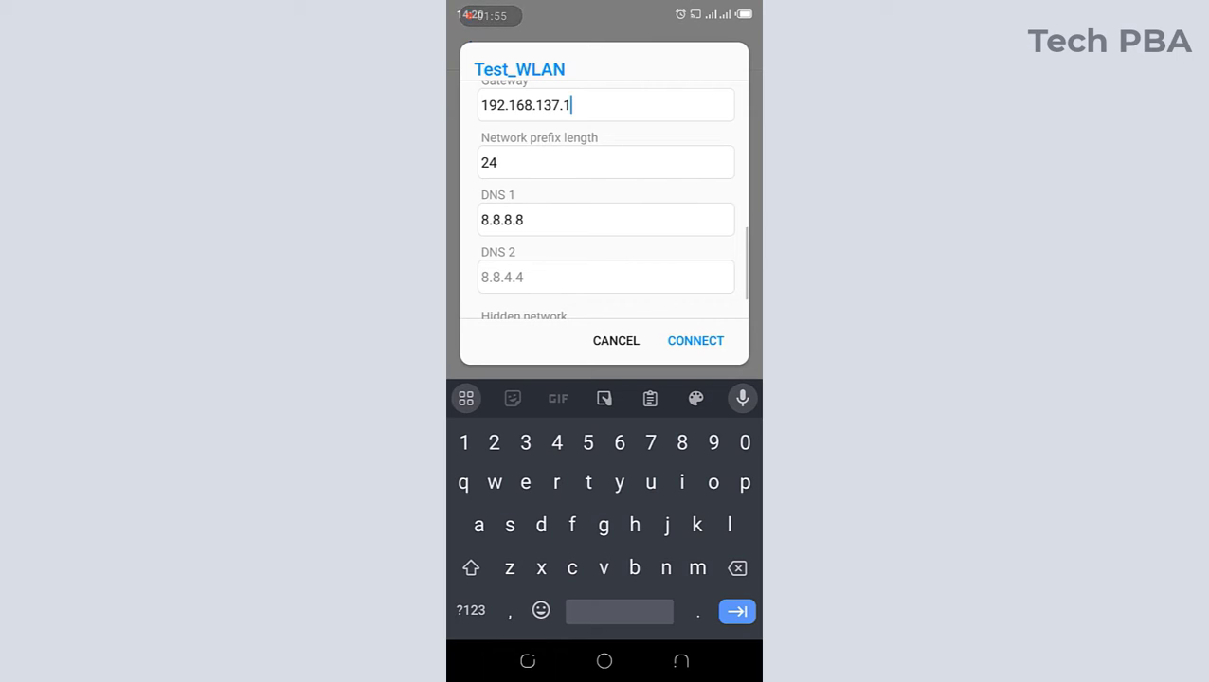
{"action": "scroll", "coordinate": [605, 199], "scroll_direction": "down", "scroll_amount": 2}
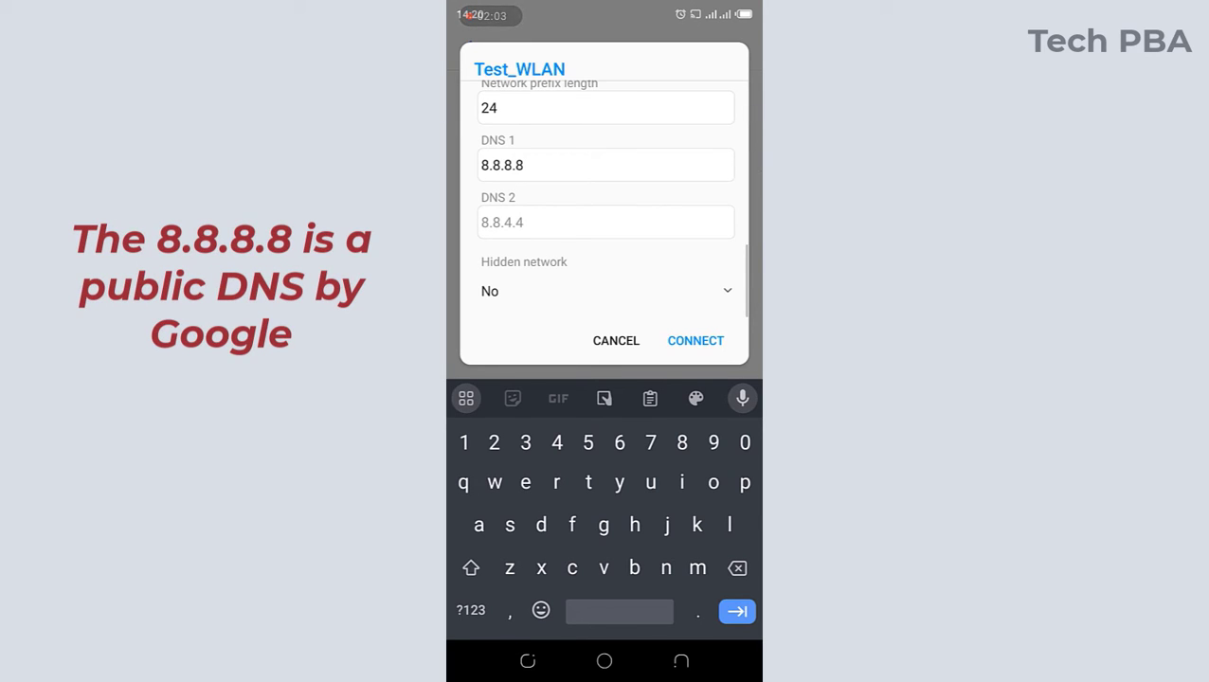
Review the static IP, gateway, prefix and DNS 8.8.8.8 fields before connecting Test_WLAN
{"action": "scroll", "coordinate": [605, 199], "scroll_direction": "up", "scroll_amount": 3}
{"action": "scroll", "coordinate": [604, 198], "scroll_direction": "up", "scroll_amount": 1}
{"action": "scroll", "coordinate": [605, 199], "scroll_direction": "up", "scroll_amount": 3}
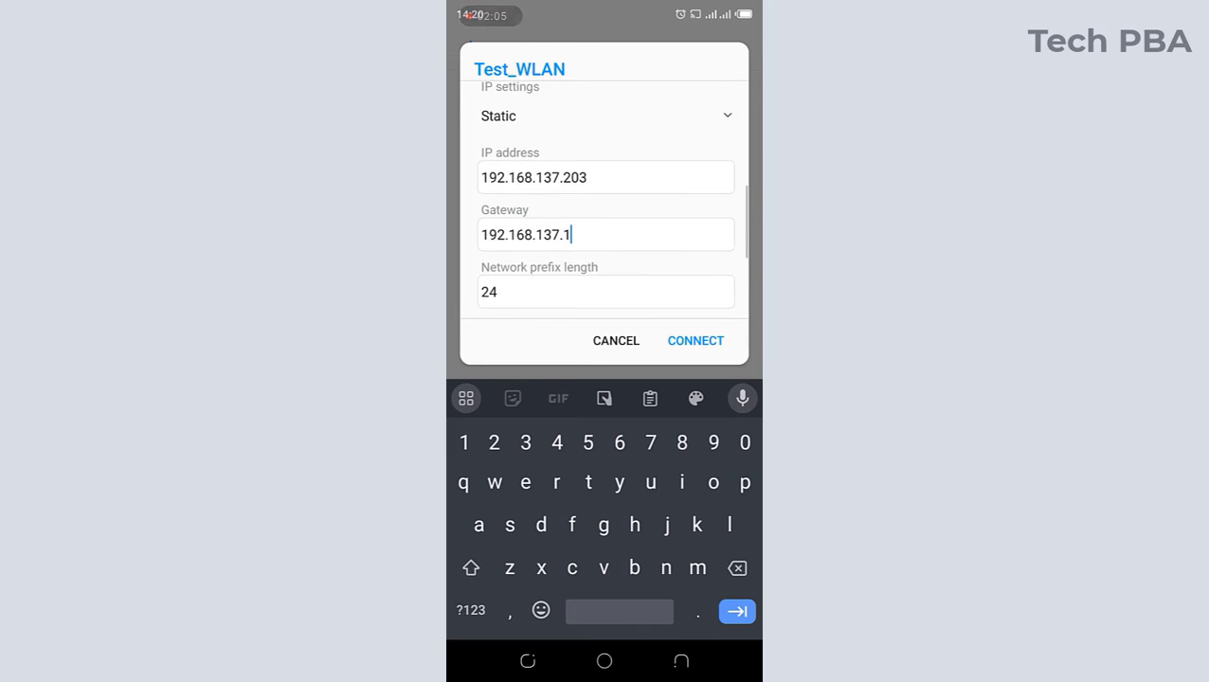
{"action": "scroll", "coordinate": [612, 199], "scroll_direction": "up", "scroll_amount": 3}
{"action": "scroll", "coordinate": [612, 199], "scroll_direction": "up", "scroll_amount": 3}
{"action": "scroll", "coordinate": [612, 199], "scroll_direction": "up", "scroll_amount": 1}
{"action": "scroll", "coordinate": [612, 199], "scroll_direction": "up", "scroll_amount": 1}
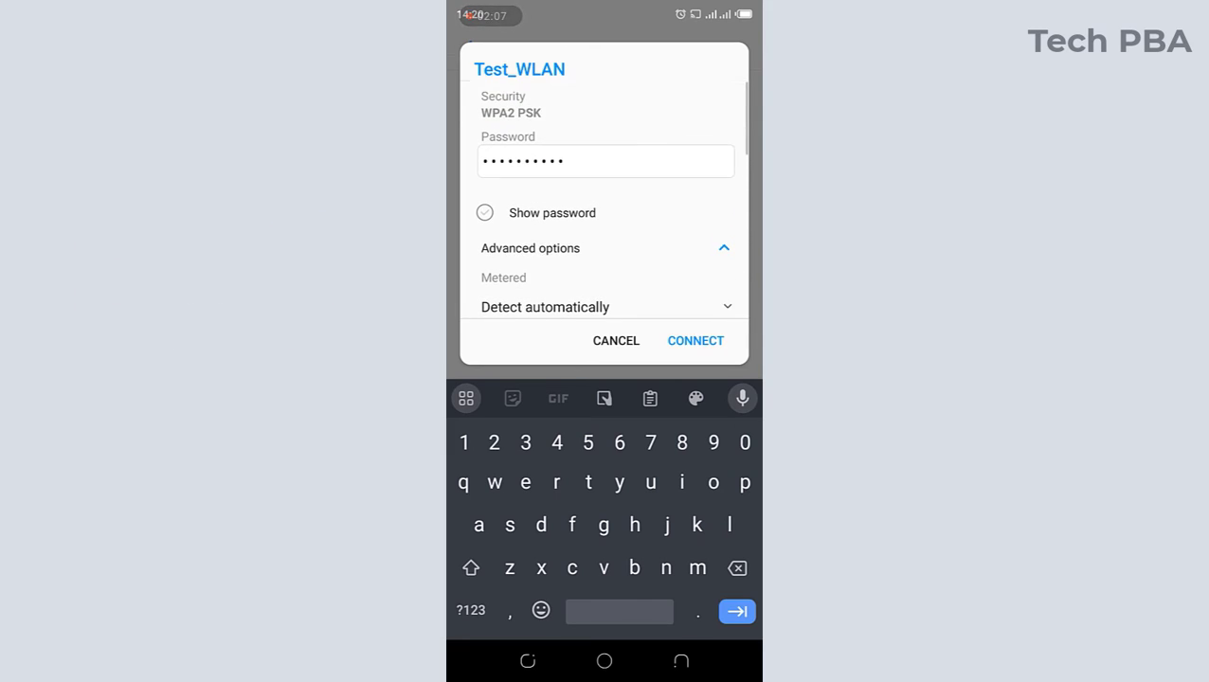
{"action": "scroll", "coordinate": [611, 199], "scroll_direction": "down", "scroll_amount": 2}
{"action": "scroll", "coordinate": [610, 199], "scroll_direction": "down", "scroll_amount": 2}
{"action": "scroll", "coordinate": [611, 199], "scroll_direction": "down", "scroll_amount": 2}
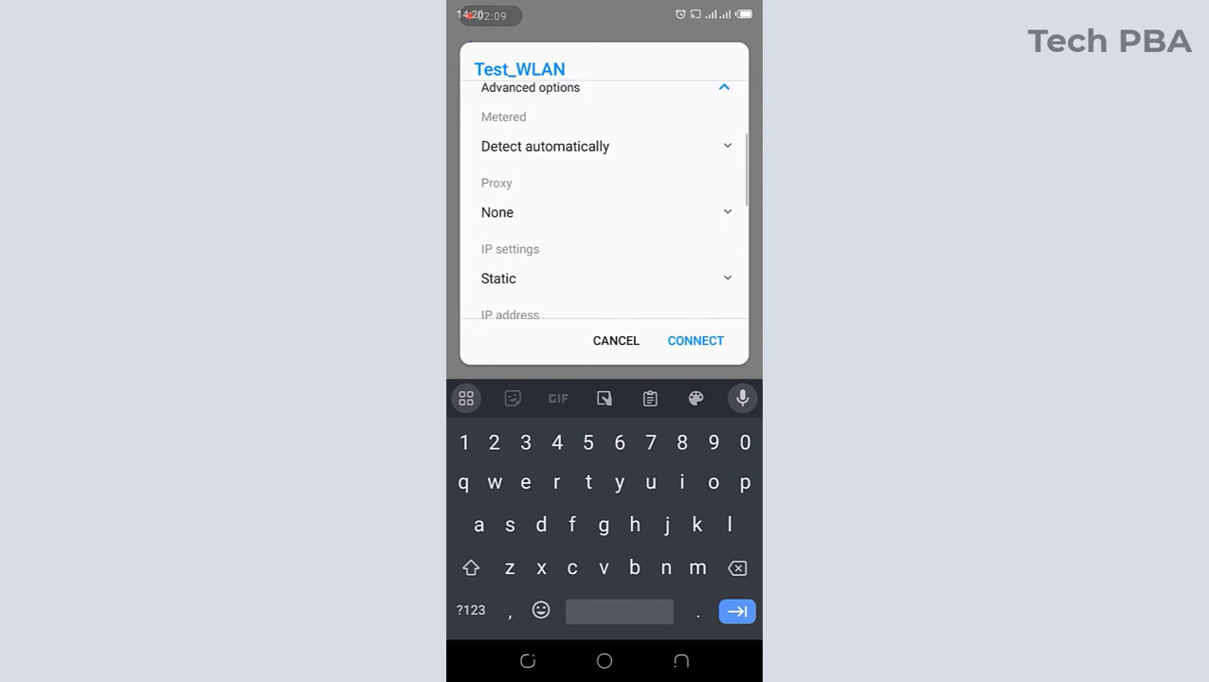
{"action": "scroll", "coordinate": [610, 199], "scroll_direction": "down", "scroll_amount": 2}
{"action": "scroll", "coordinate": [604, 199], "scroll_direction": "down", "scroll_amount": 2}
{"action": "scroll", "coordinate": [605, 199], "scroll_direction": "down", "scroll_amount": 2}
{"action": "scroll", "coordinate": [604, 199], "scroll_direction": "down", "scroll_amount": 2}
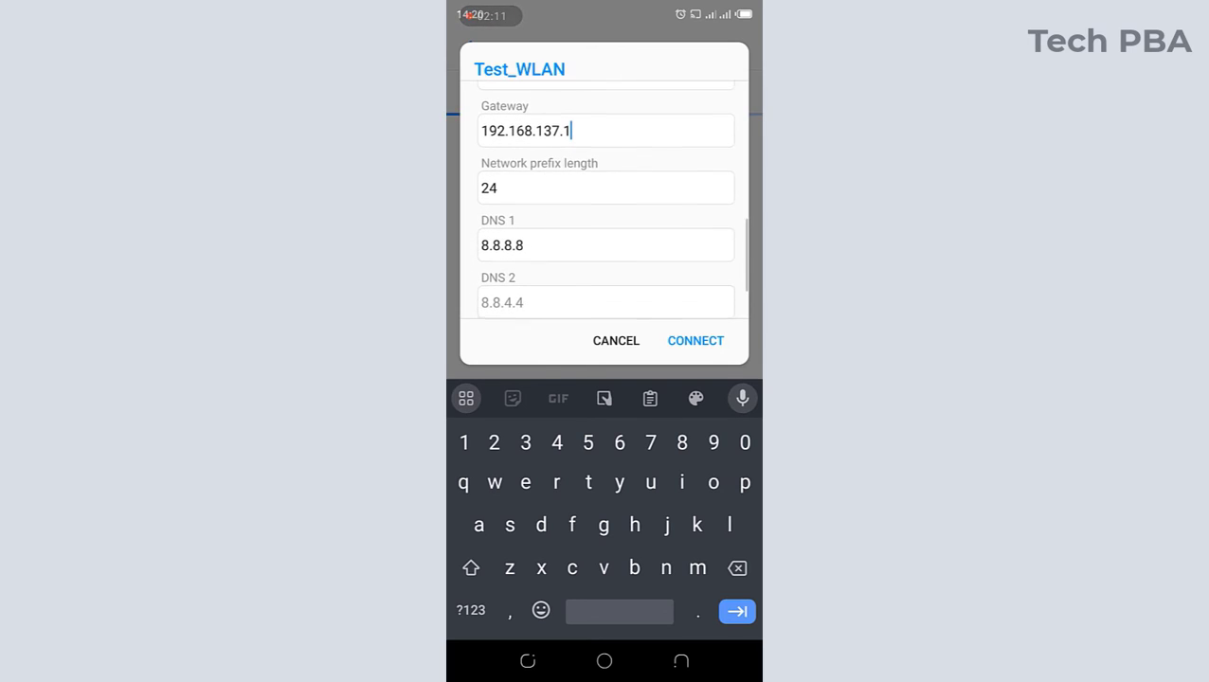
{"action": "scroll", "coordinate": [605, 198], "scroll_direction": "down", "scroll_amount": 2}
{"action": "scroll", "coordinate": [604, 199], "scroll_direction": "down", "scroll_amount": 1}
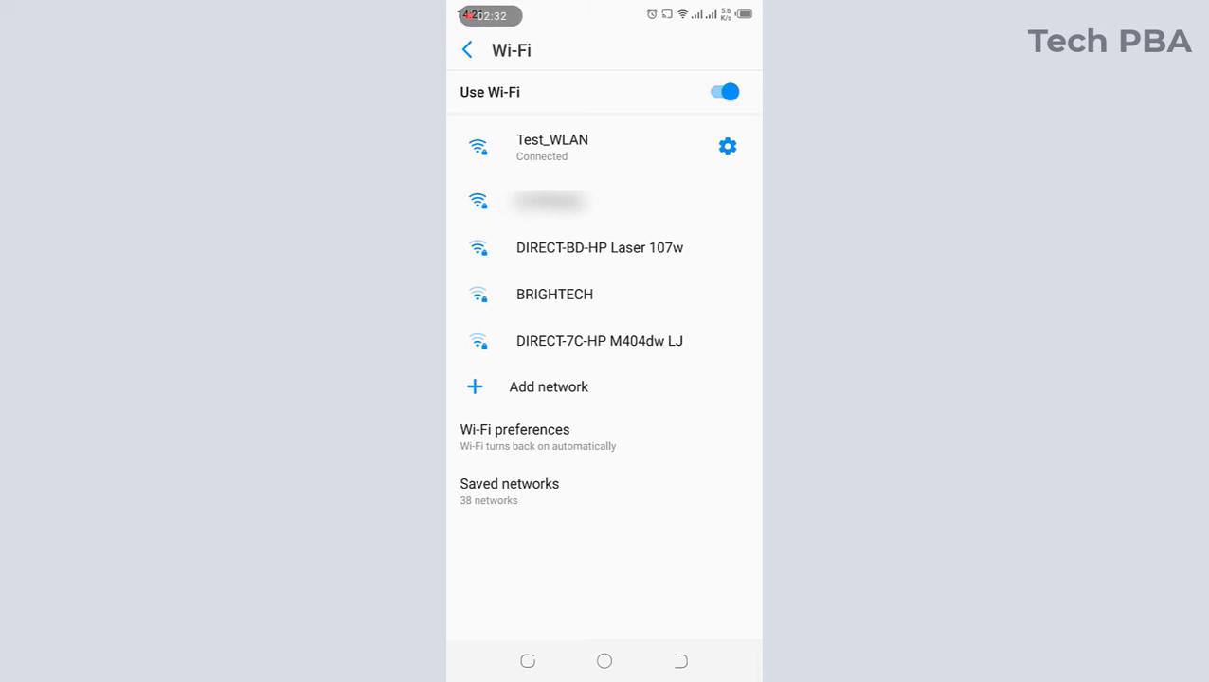
Return to the home screen and open the app drawer at the A–C apps including Chrome
{"action": "left_click", "coordinate": [604, 661]}
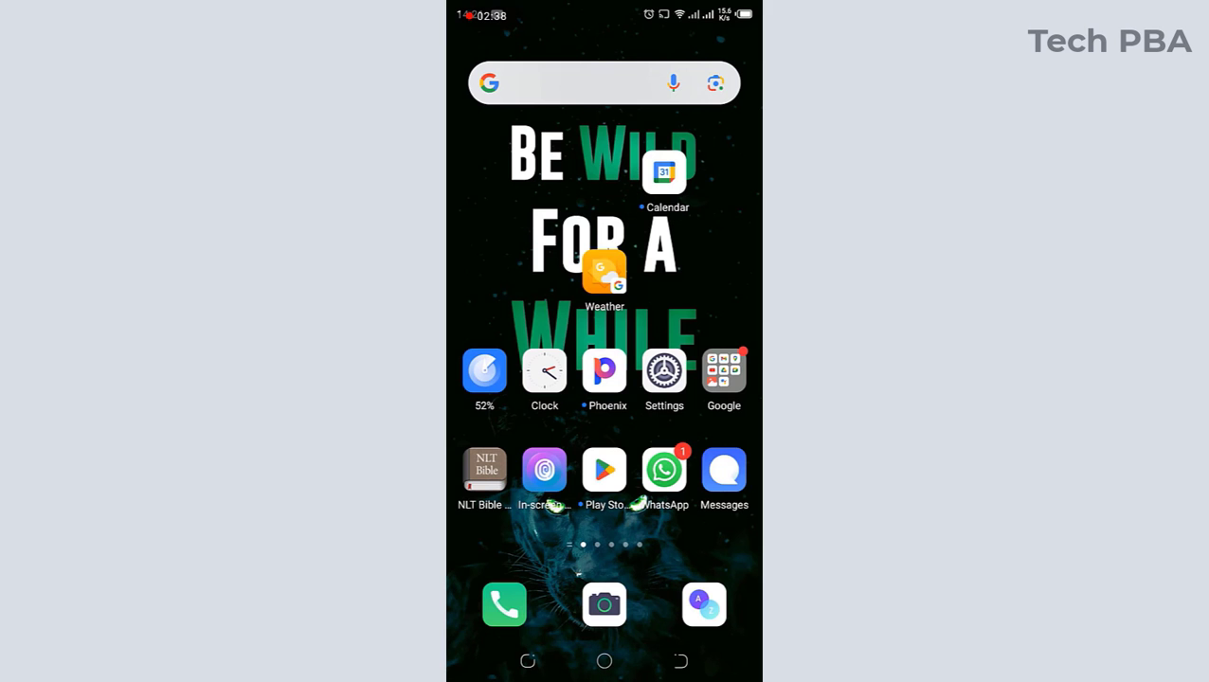
{"action": "left_click_drag", "start_coordinate": [604, 569], "coordinate": [605, 284]}
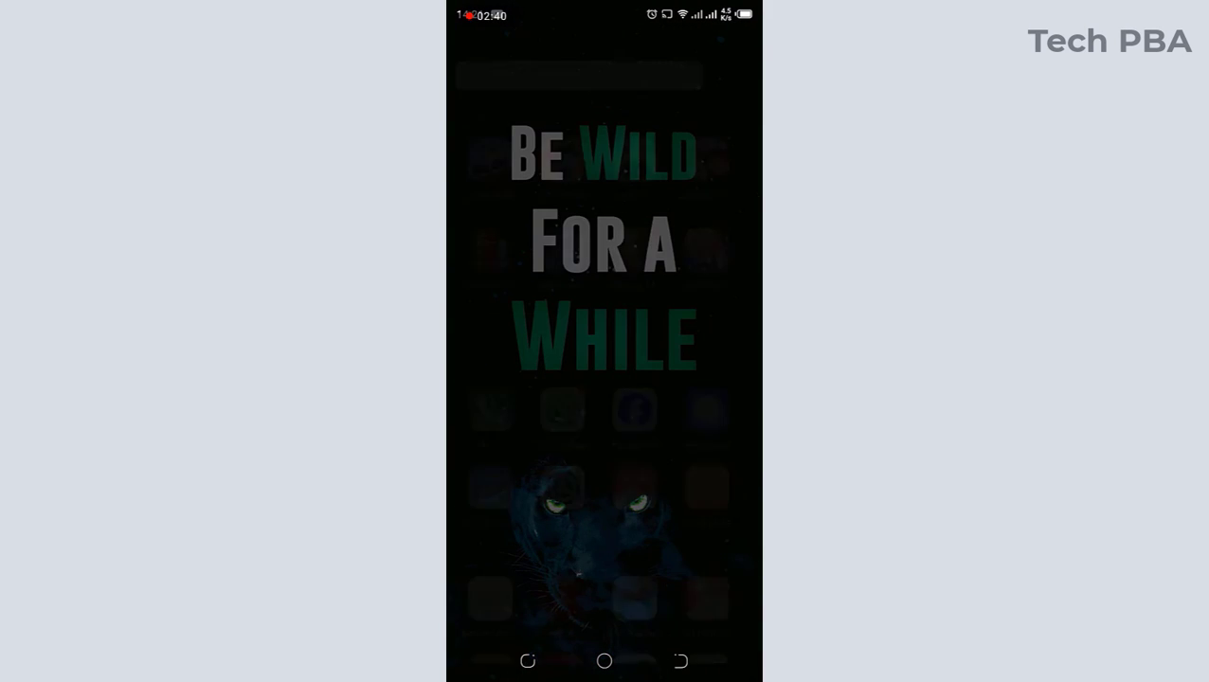
{"action": "scroll", "coordinate": [604, 357], "scroll_direction": "down", "scroll_amount": 10}
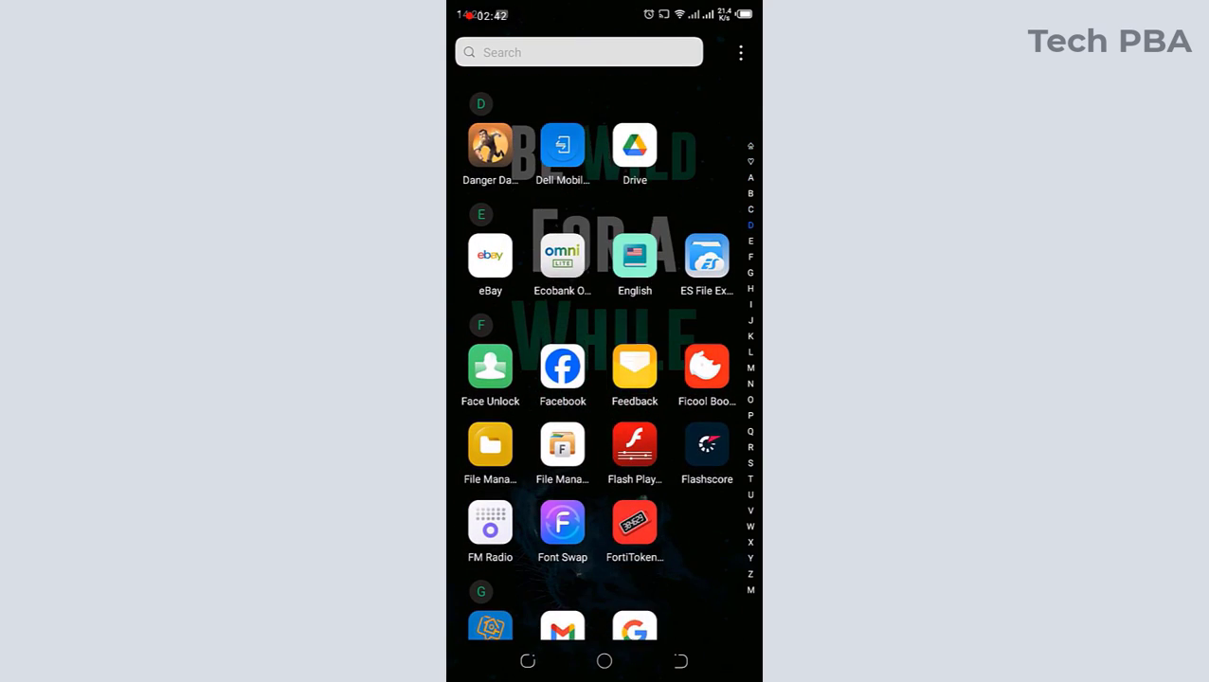
{"action": "scroll", "coordinate": [604, 357], "scroll_direction": "down", "scroll_amount": 4}
{"action": "scroll", "coordinate": [605, 357], "scroll_direction": "up", "scroll_amount": 3}
{"action": "scroll", "coordinate": [605, 357], "scroll_direction": "up", "scroll_amount": 5}
{"action": "scroll", "coordinate": [605, 357], "scroll_direction": "up", "scroll_amount": 5}
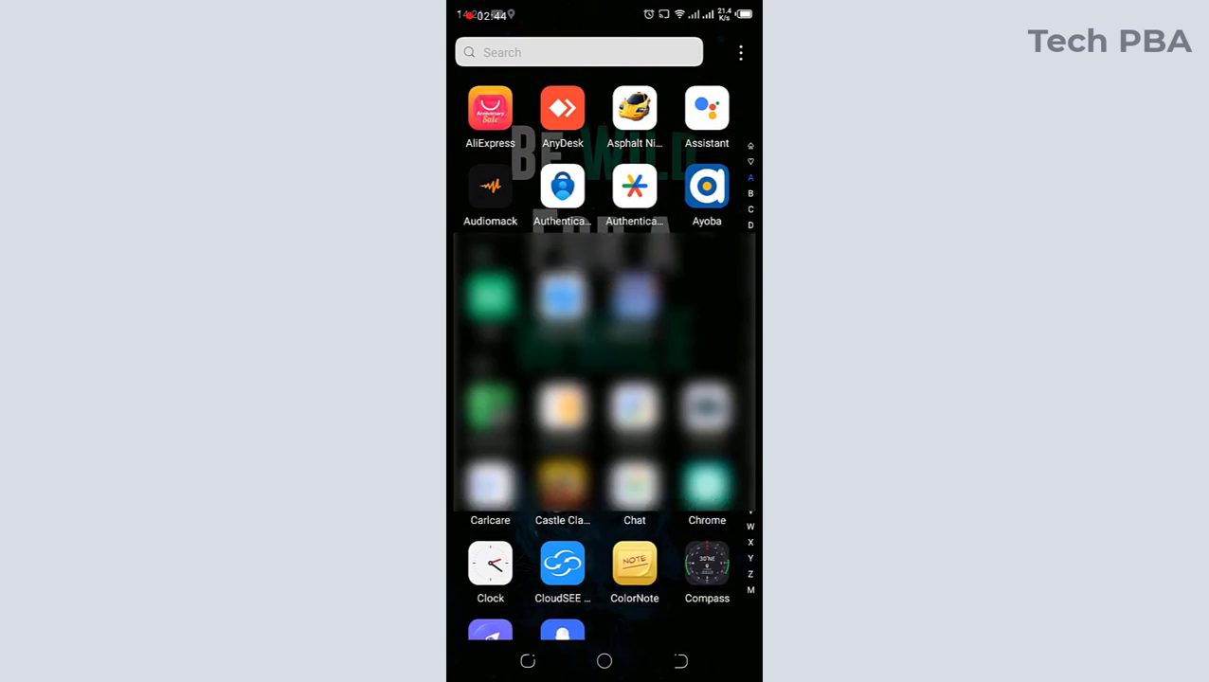
Launch Chrome and load microsoft.com from the Microsoft shortcut on the new-tab page
{"action": "left_click", "coordinate": [706, 485]}
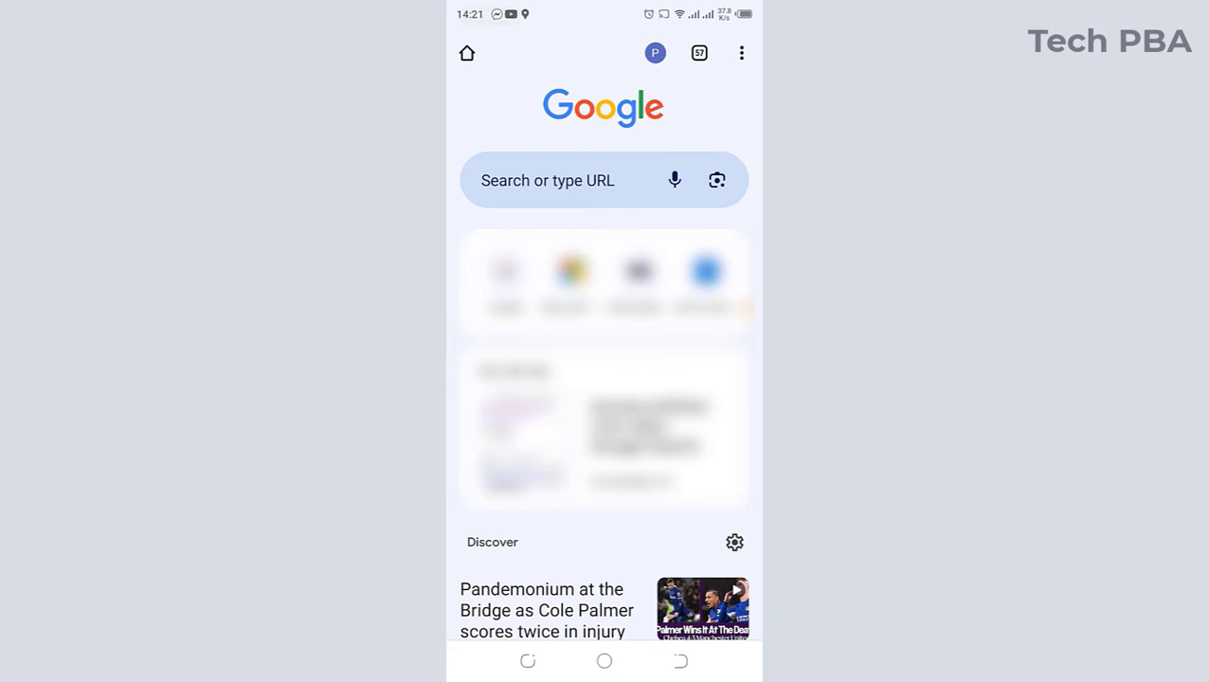
{"action": "left_click", "coordinate": [559, 180]}
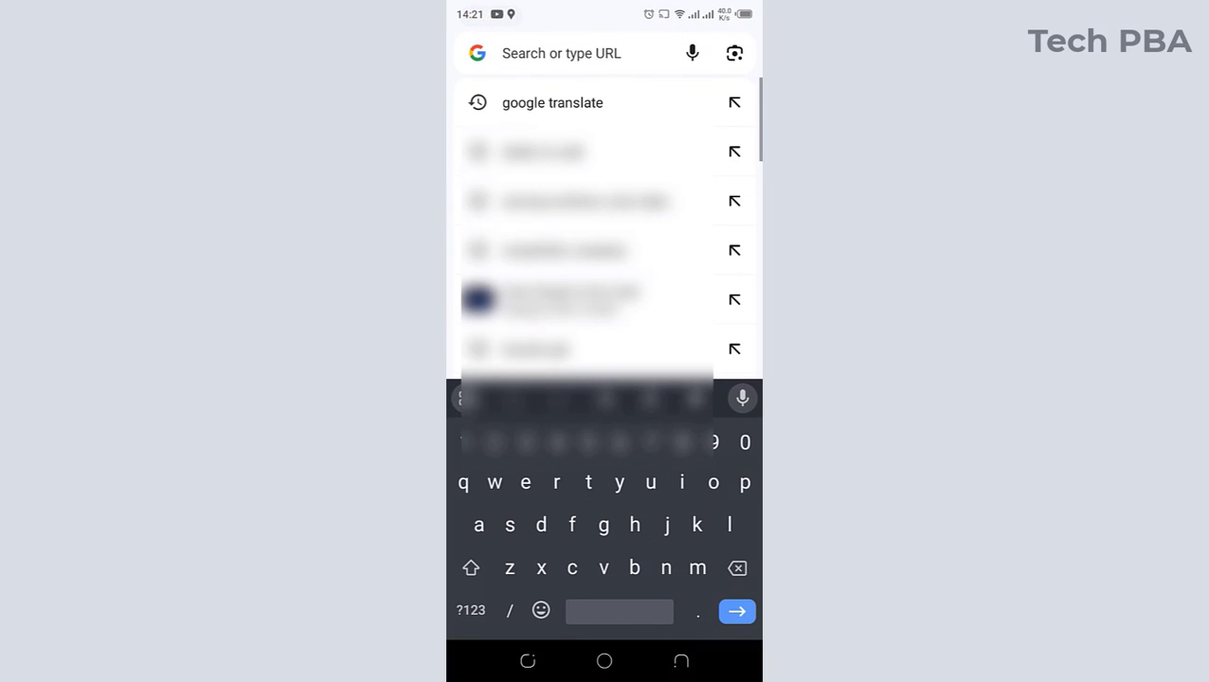
{"action": "left_click", "coordinate": [680, 661]}
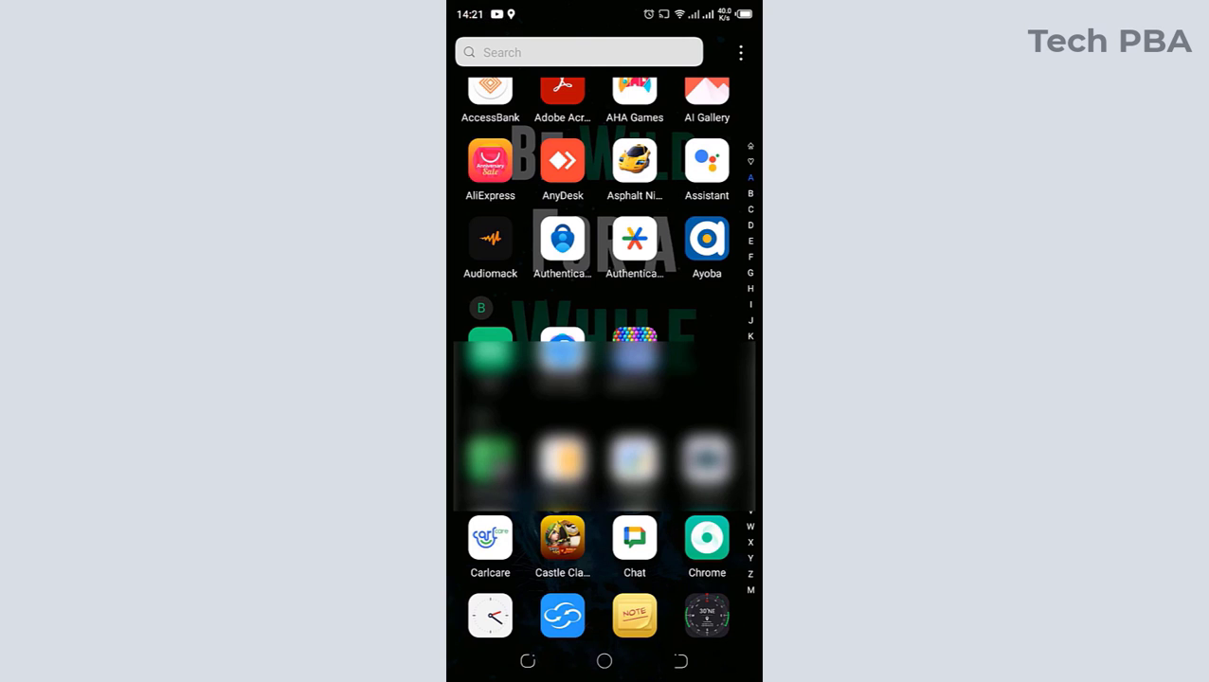
{"action": "left_click", "coordinate": [707, 537]}
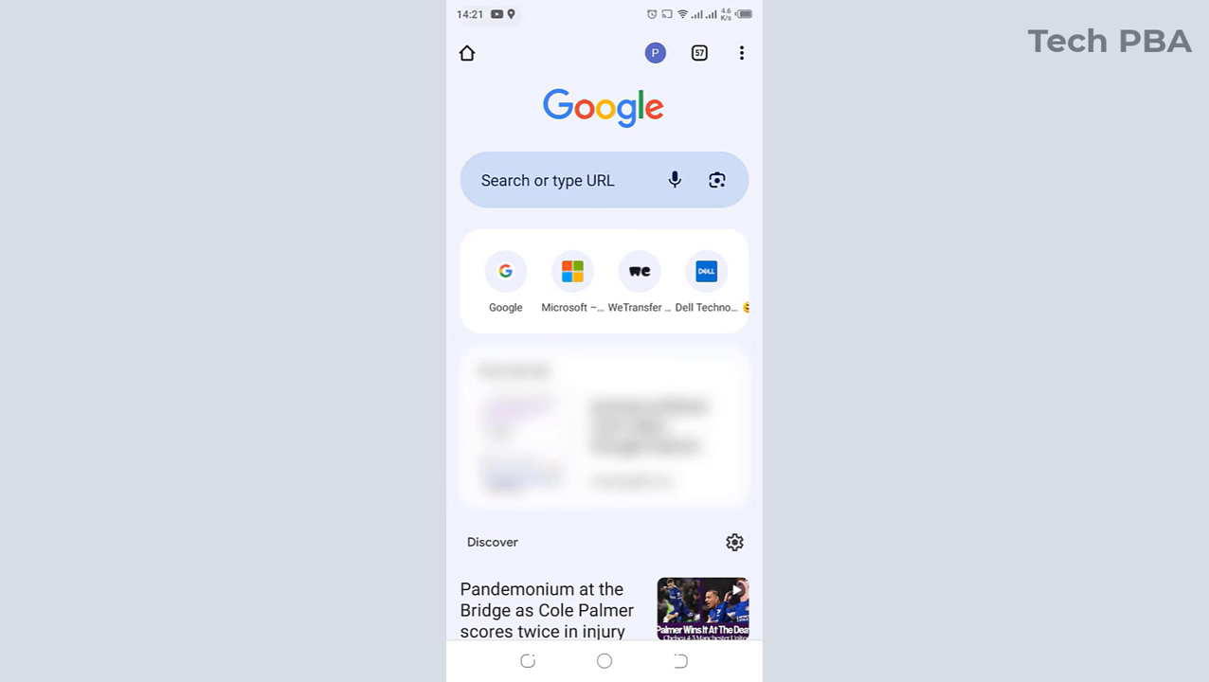
{"action": "left_click", "coordinate": [572, 273]}
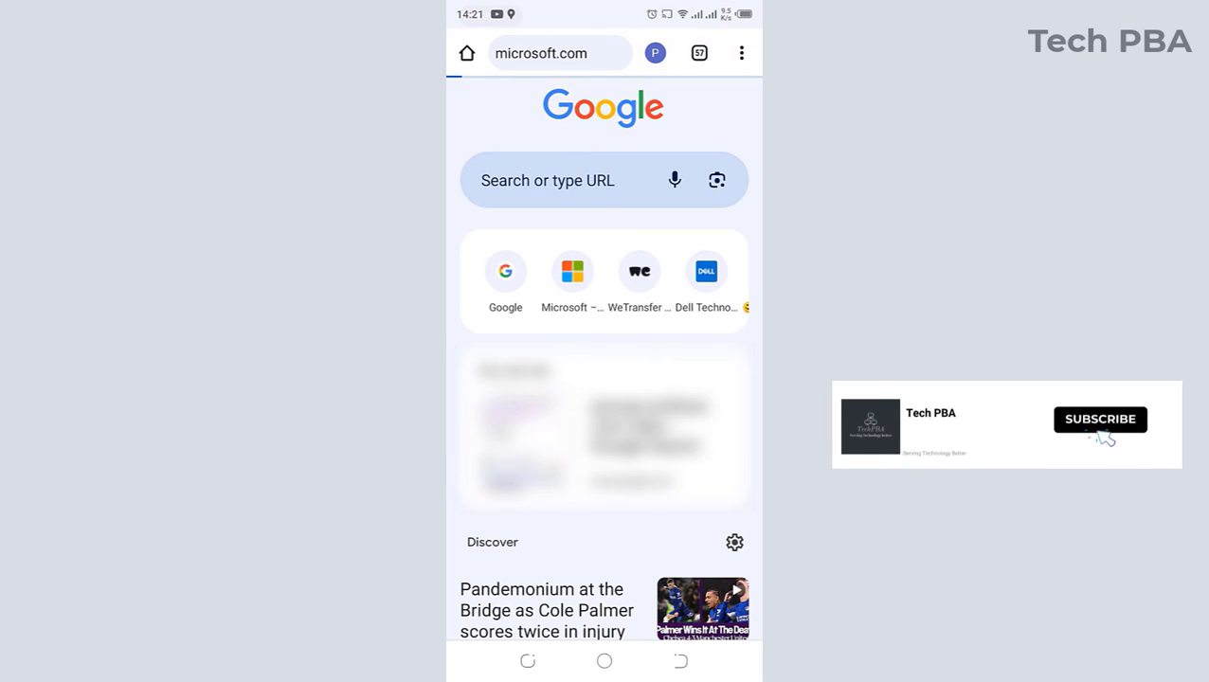